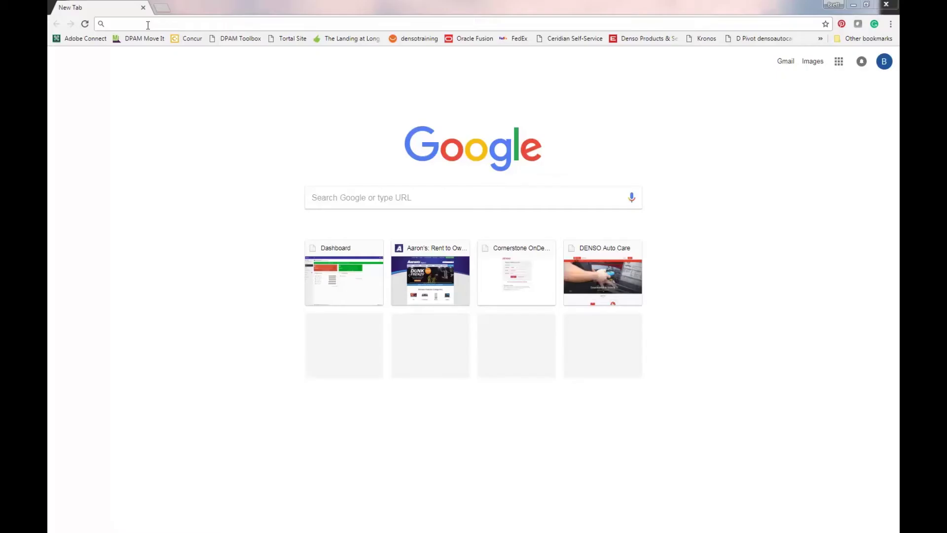
Step: Open the DENSO Auto Care website at densoautocare.com
click(148, 25)
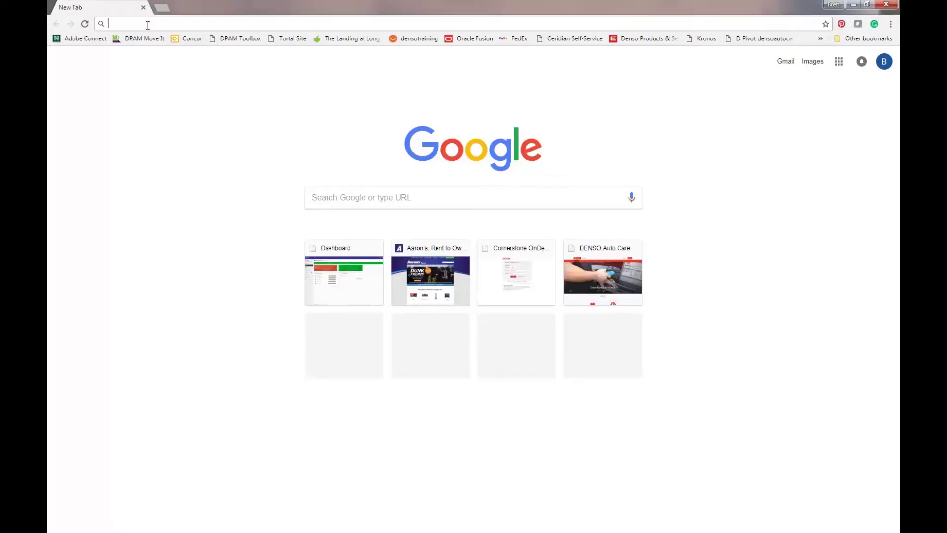
text(densoau)
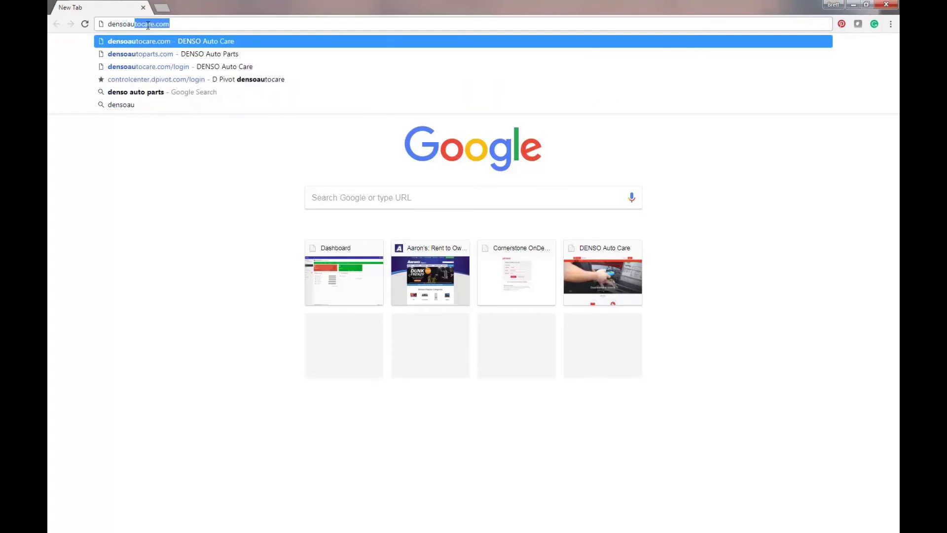
text(tocare.co)
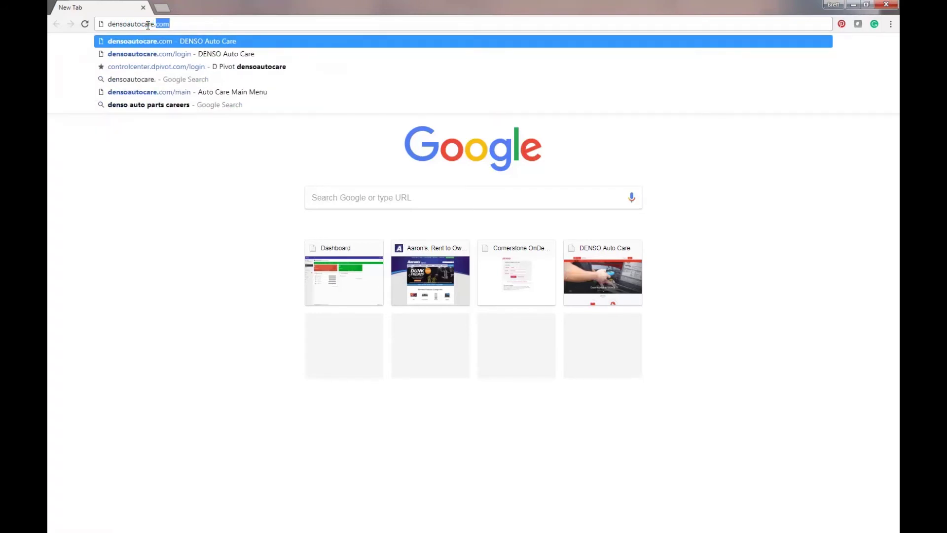
text(m)
key(Return)
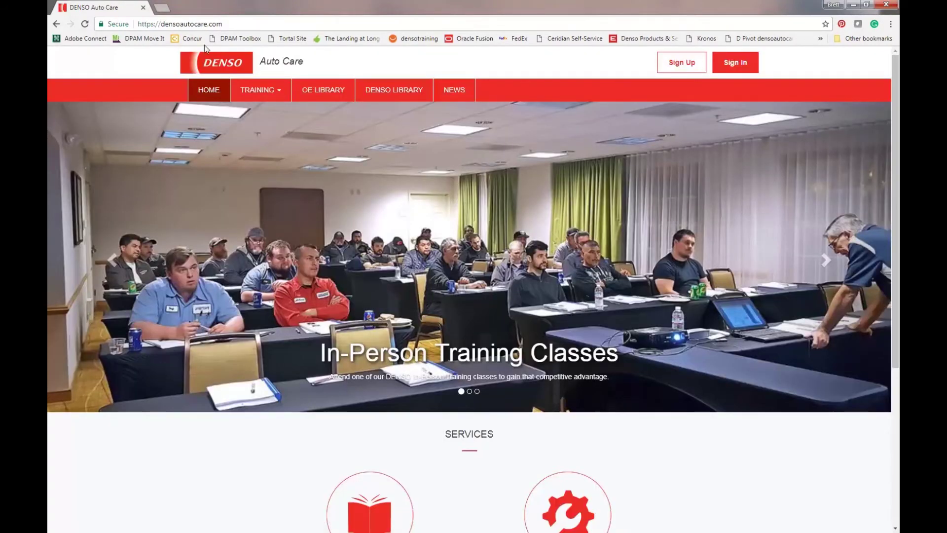
Step: Sign in to the DENSO Auto Care account and access the online courses
click(734, 62)
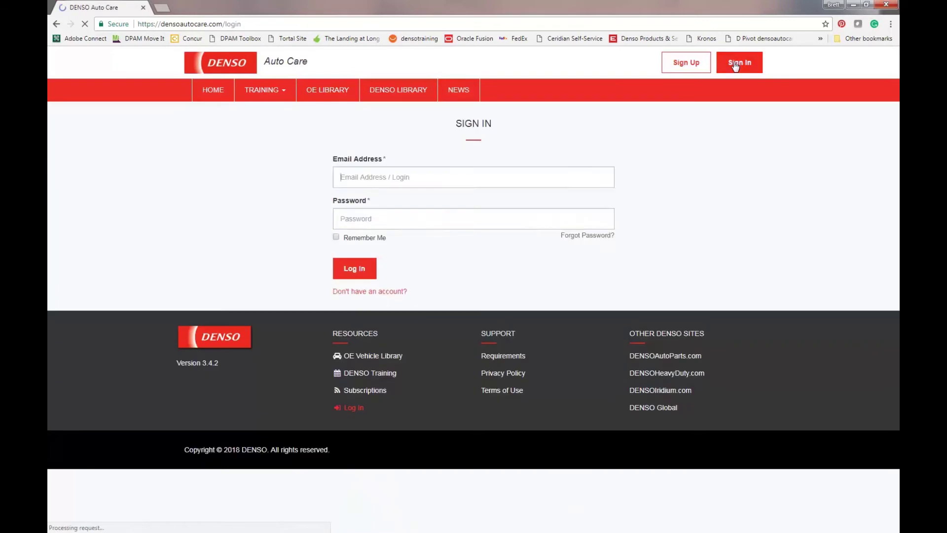
click(355, 269)
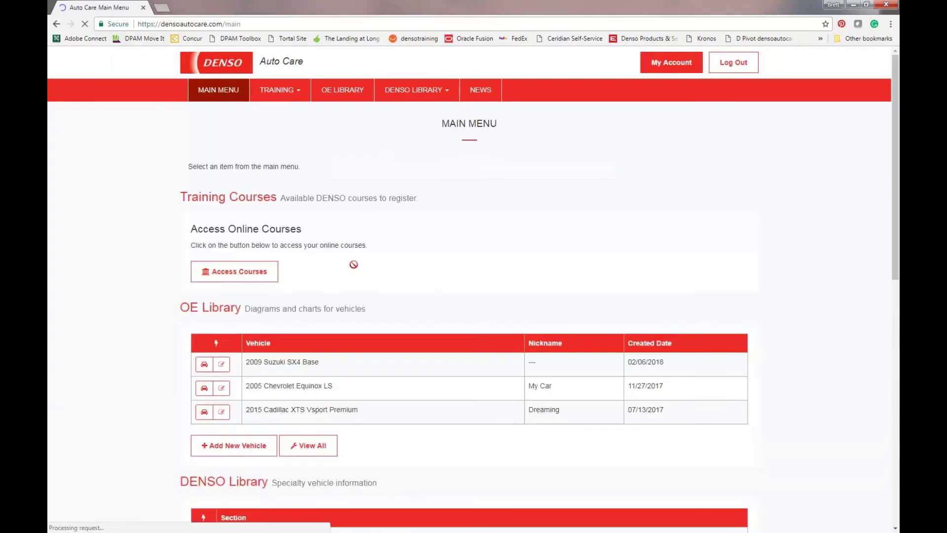
click(242, 274)
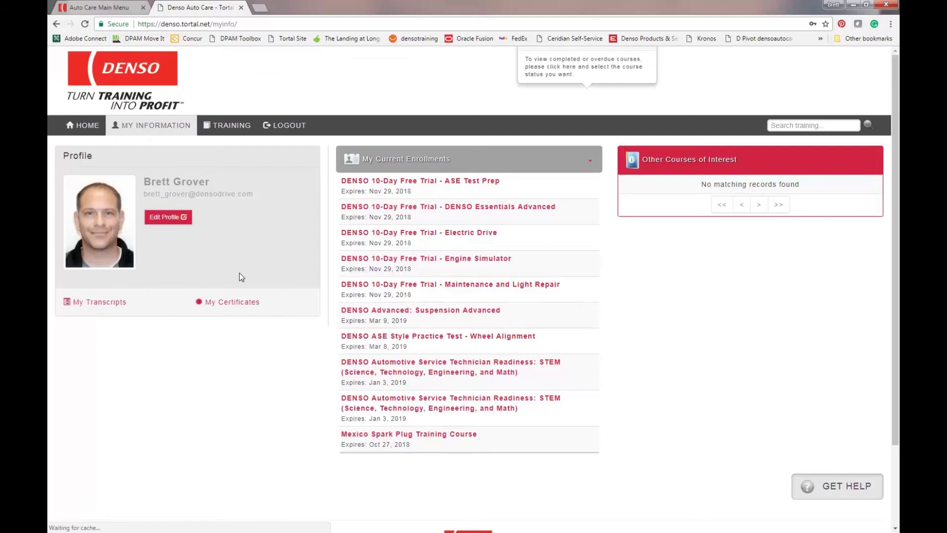
Step: Open the training transcripts, look through all three pages of course records and return to the first page
click(99, 301)
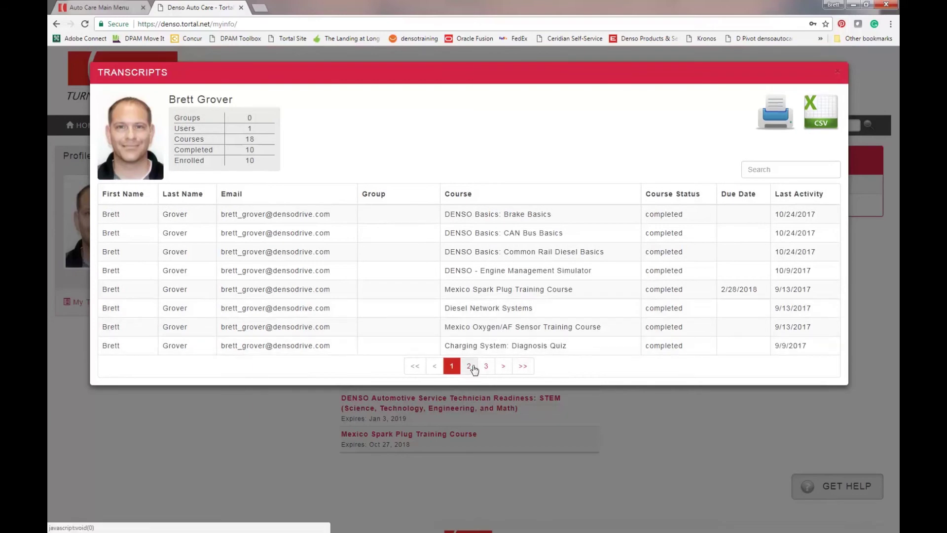
click(469, 366)
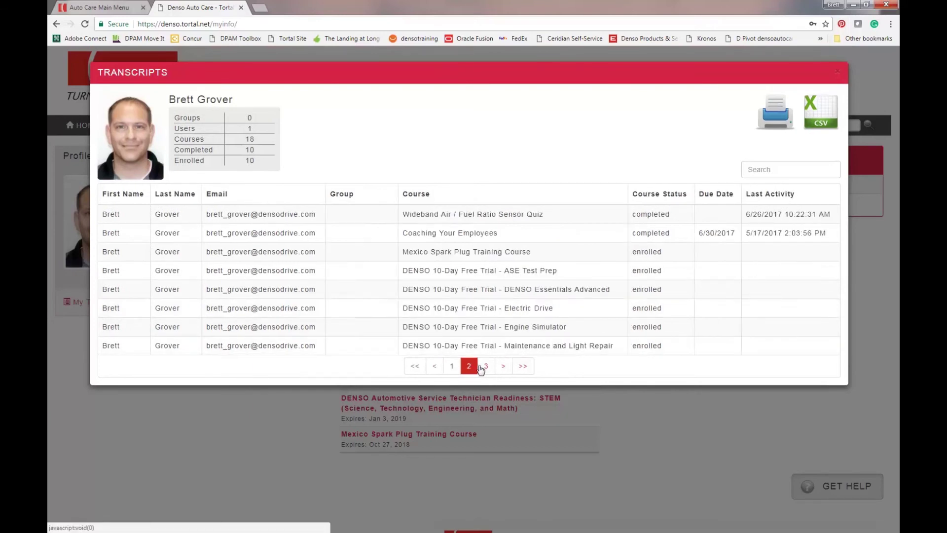
click(486, 366)
click(450, 314)
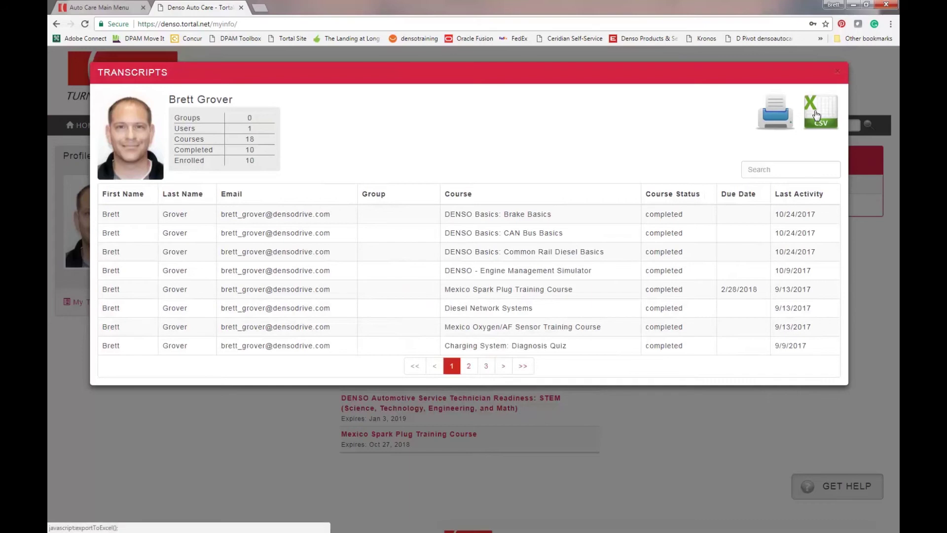
Step: Export the transcript as a spreadsheet and open it in Excel despite the format warning, finally closing the transcripts
click(816, 114)
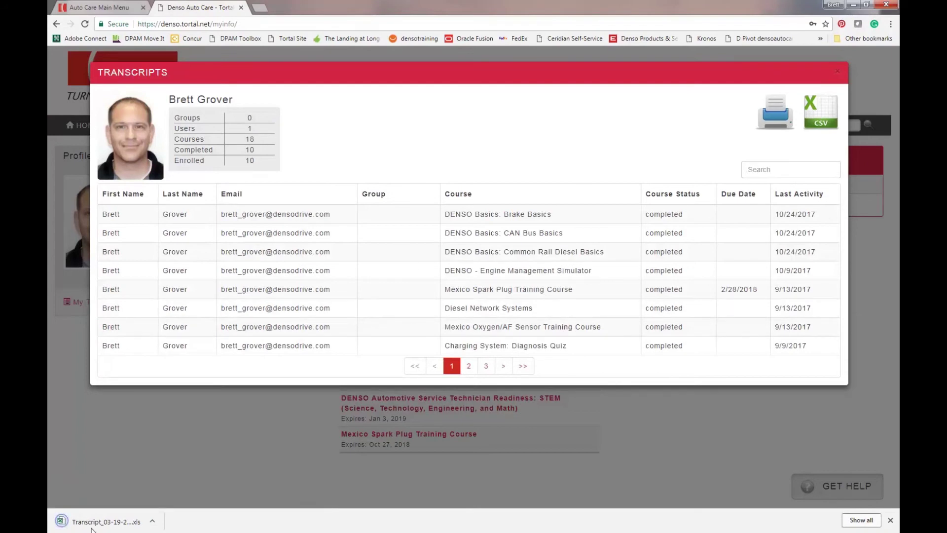
click(98, 523)
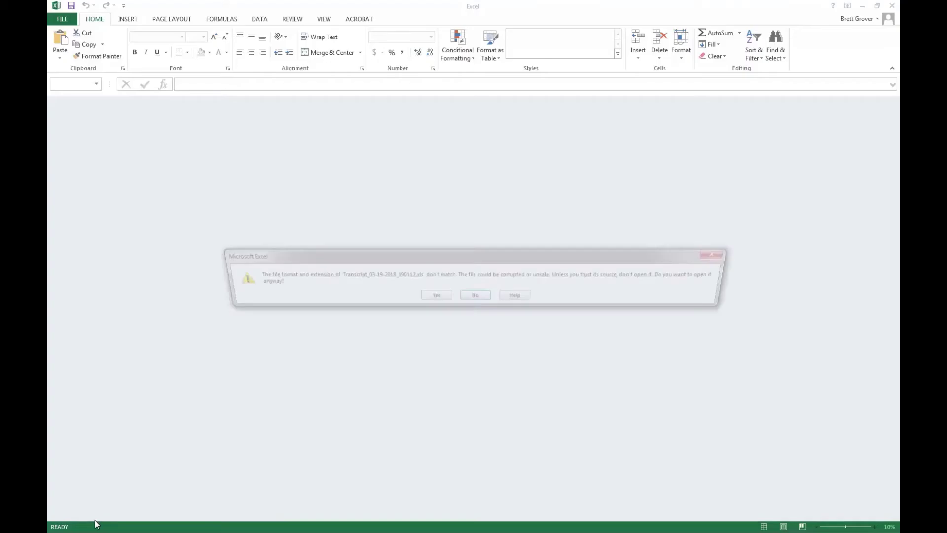
click(434, 297)
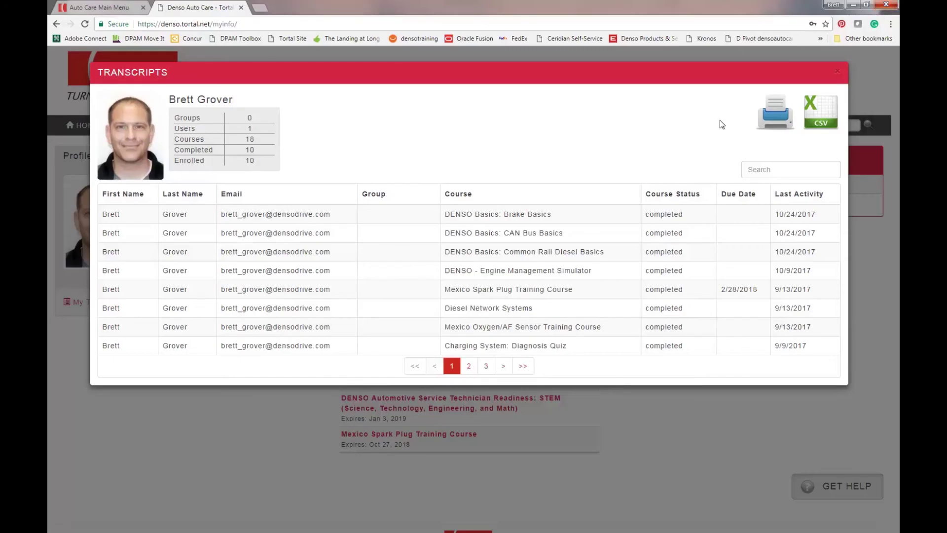
click(839, 73)
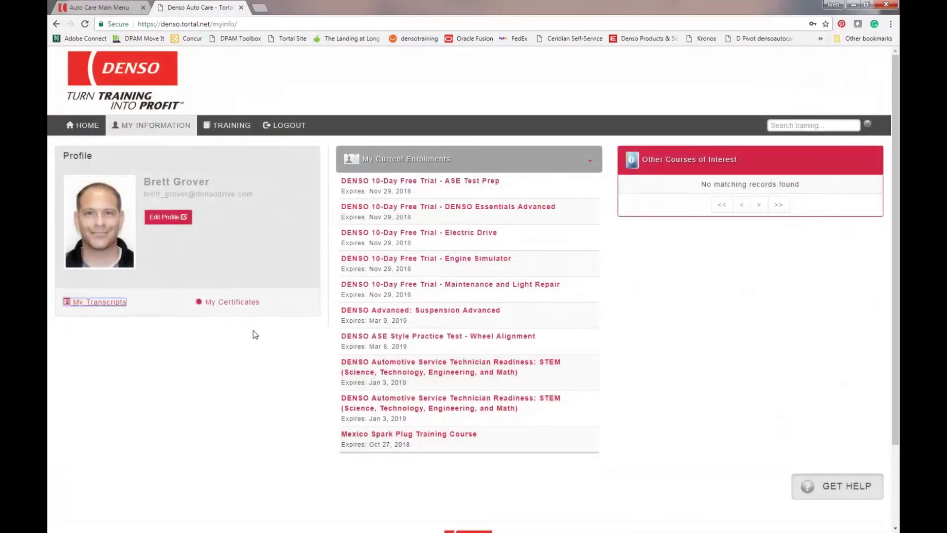
Step: View the DENSO Basics: Safety Systems certificate full screen, preview its printout without saving, and close the certificates
click(227, 303)
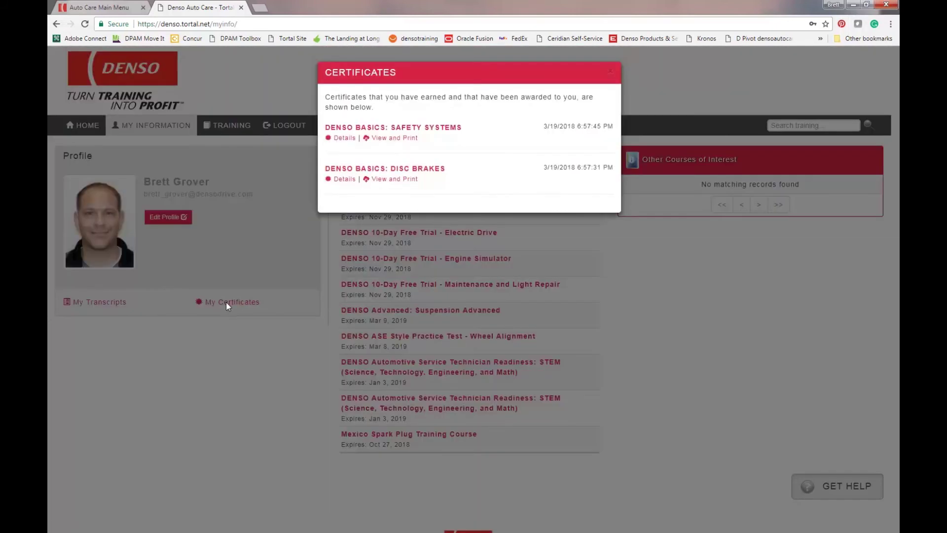
click(393, 139)
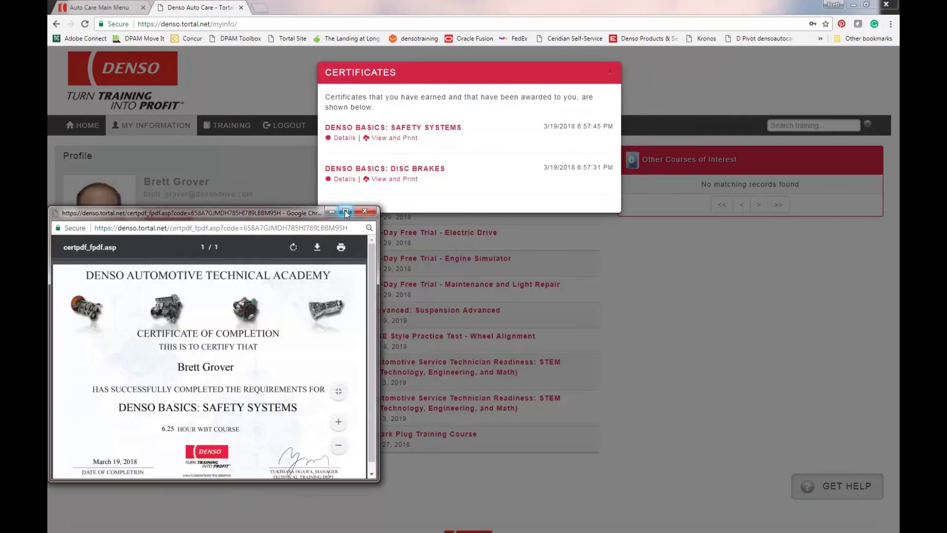
click(346, 211)
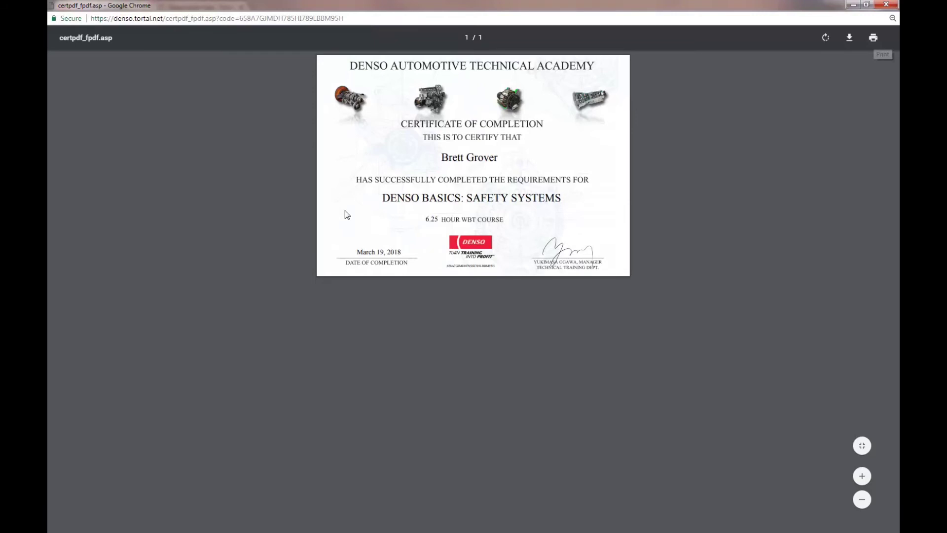
click(873, 37)
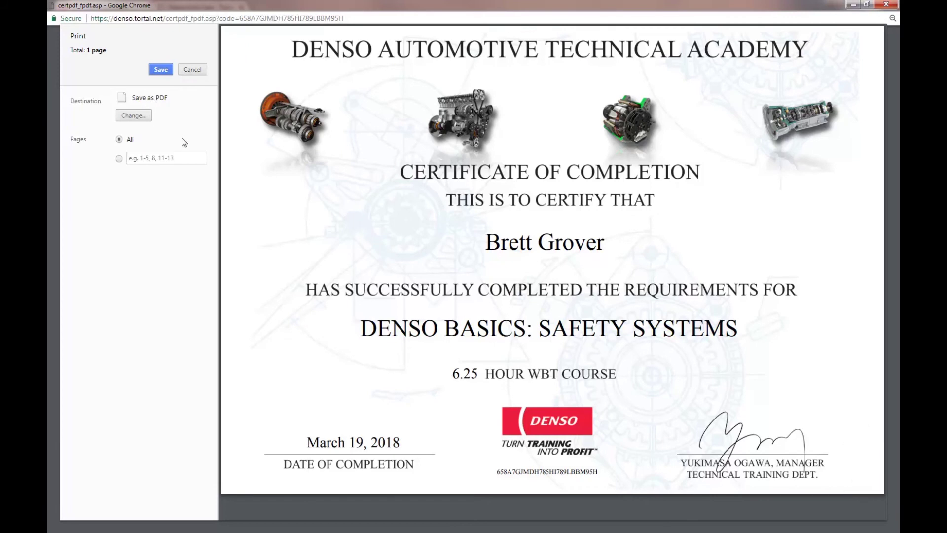
click(195, 71)
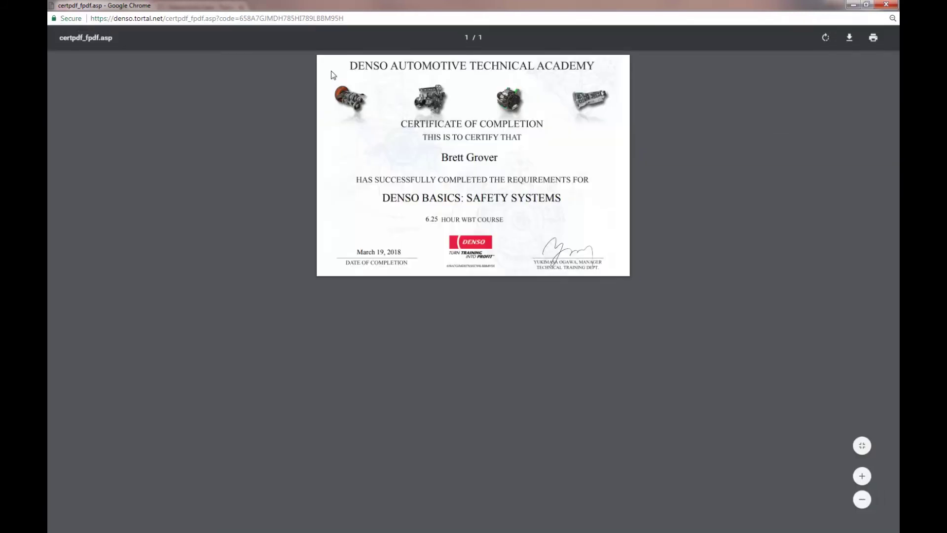
click(886, 4)
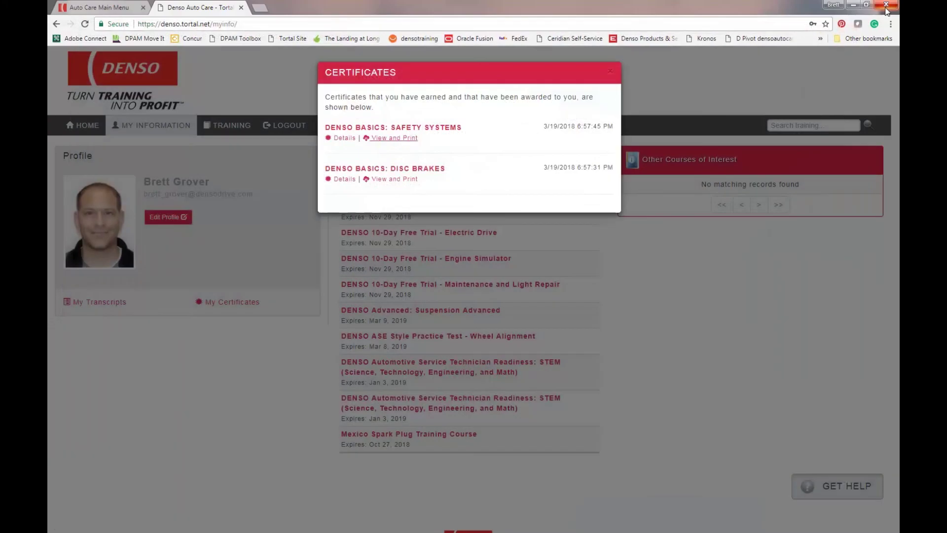
click(610, 71)
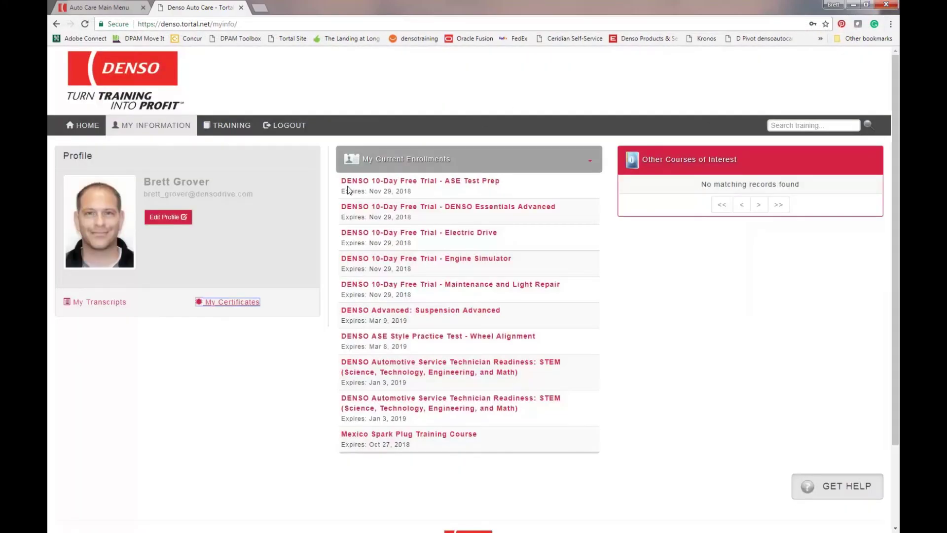
Step: Fill in the profile's company as DPAM and title as Training Manager, and close the profile form without saving
click(174, 220)
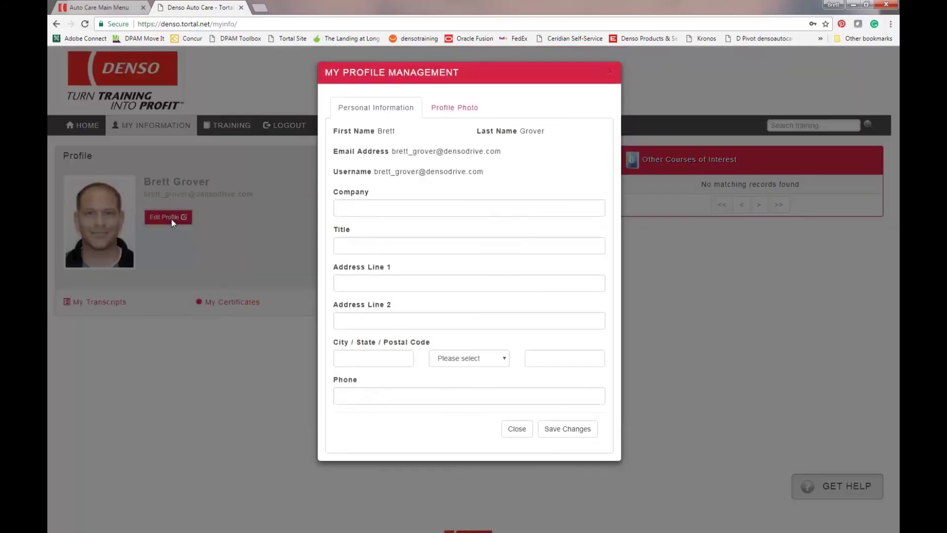
click(385, 202)
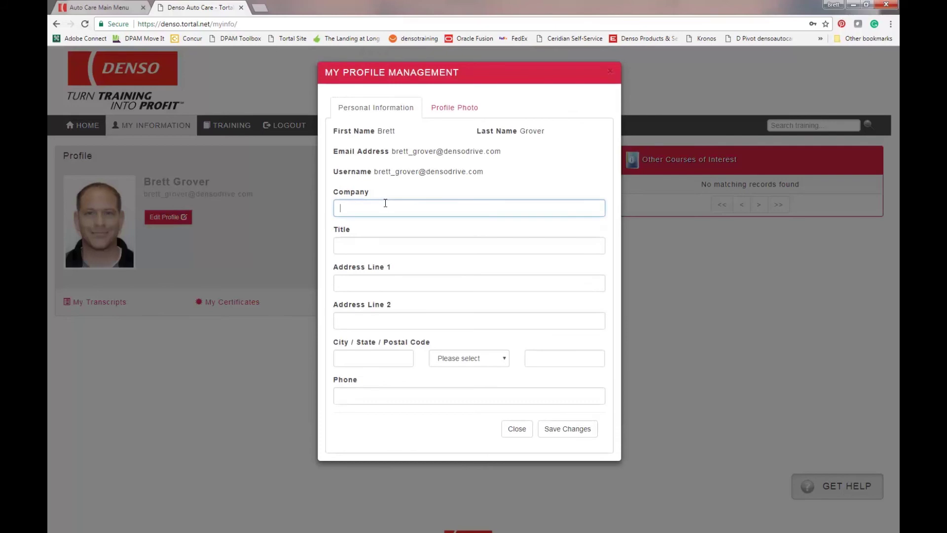
text(DPAM)
key(Tab)
text(Training Manager)
click(611, 71)
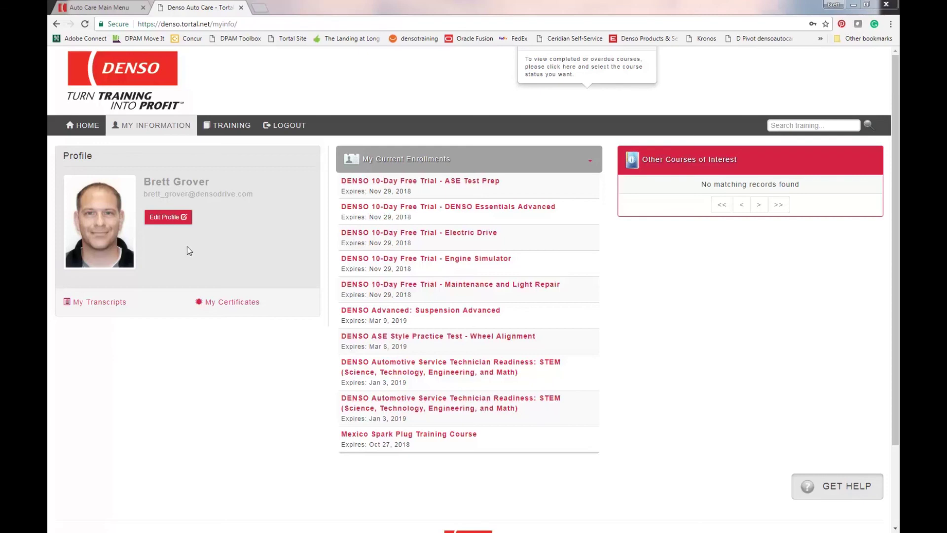
Step: Upload the portrait JPG from the desktop's Picture for demo folder as the profile photo, save the change and log out
click(166, 218)
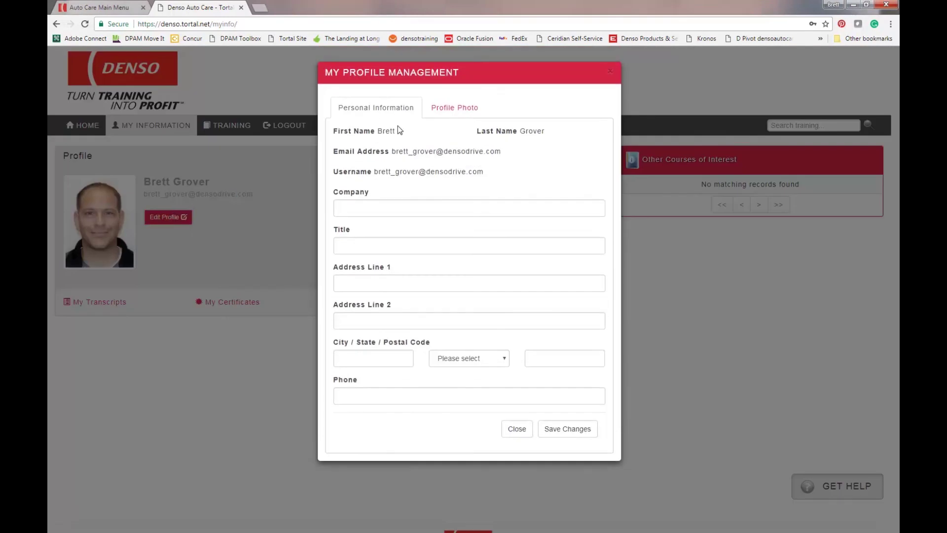
click(452, 111)
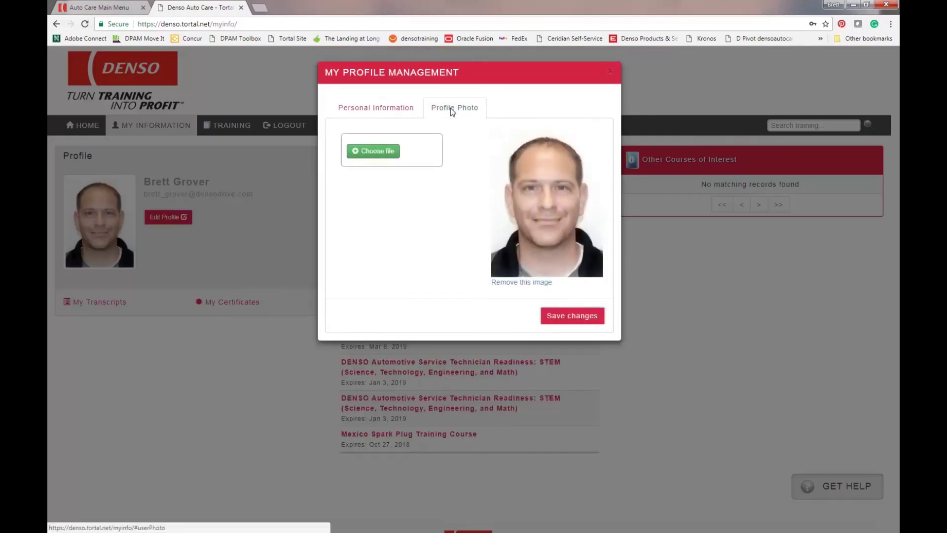
click(376, 157)
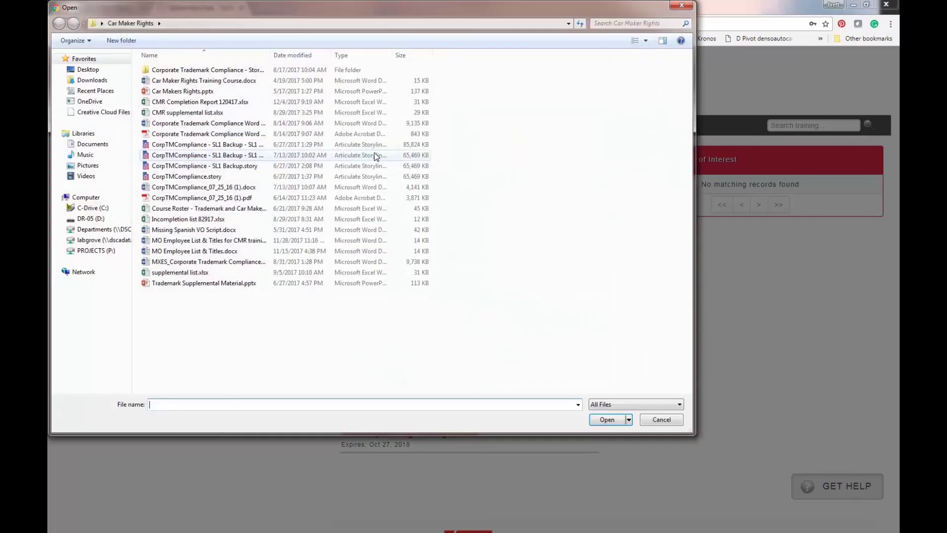
click(94, 71)
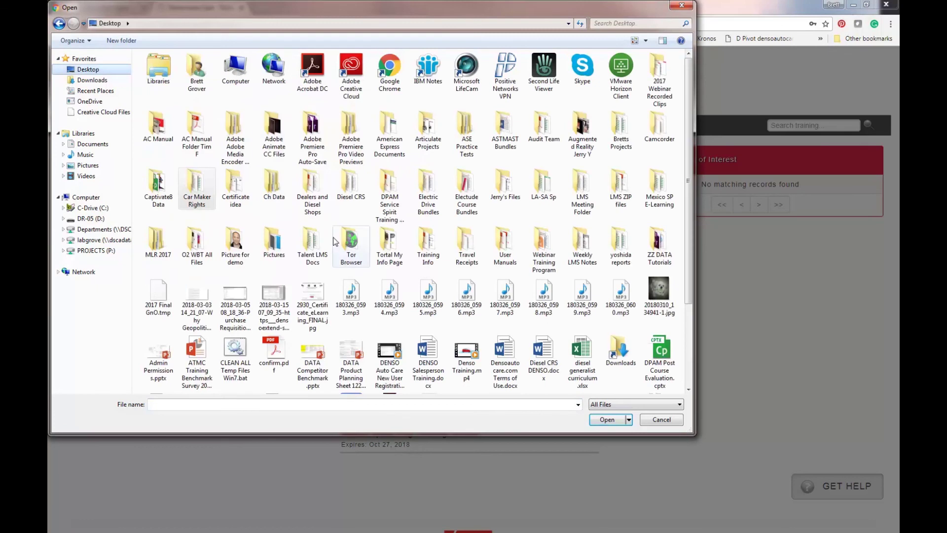
double_click(236, 247)
click(166, 94)
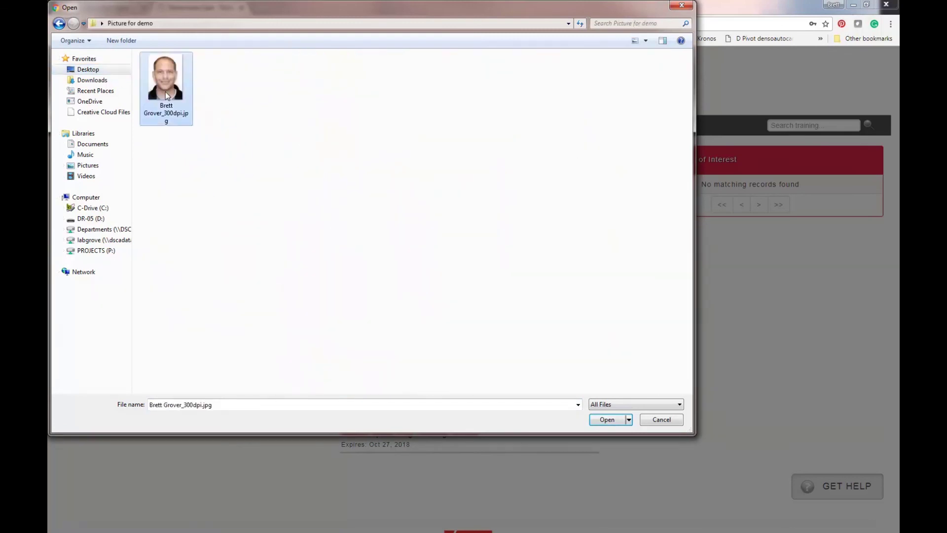
double_click(165, 93)
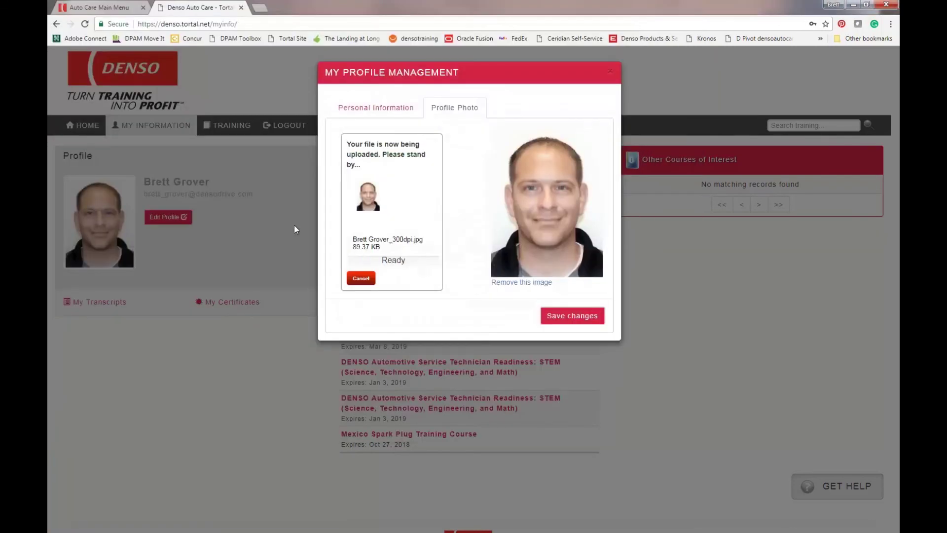
click(572, 316)
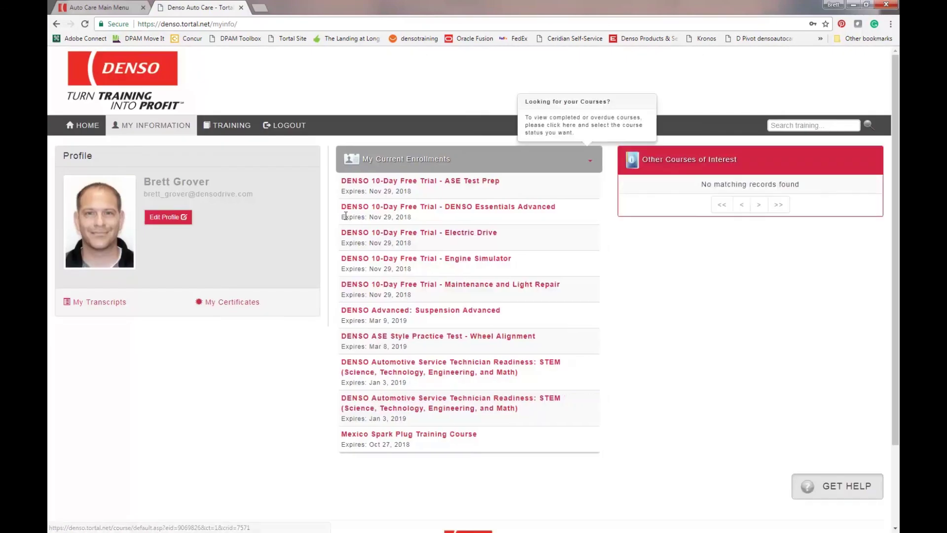
click(285, 127)
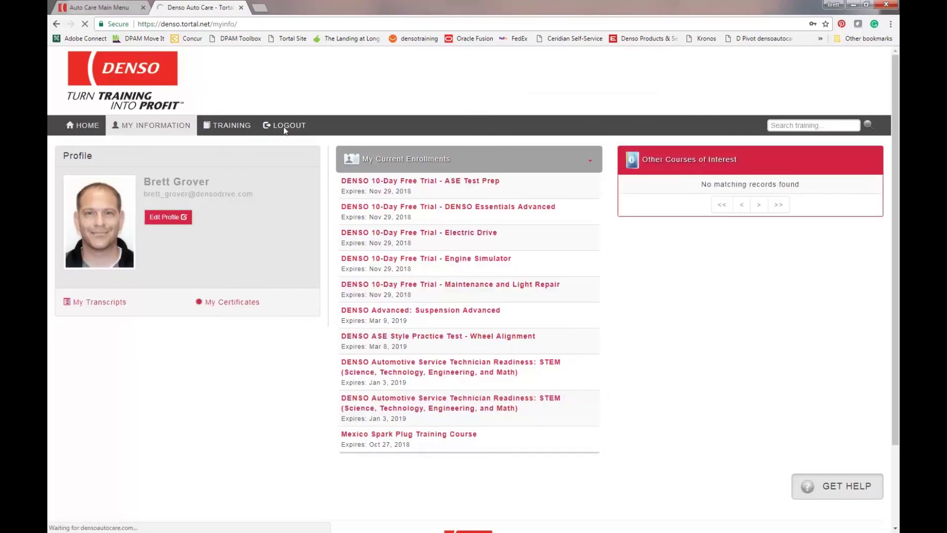